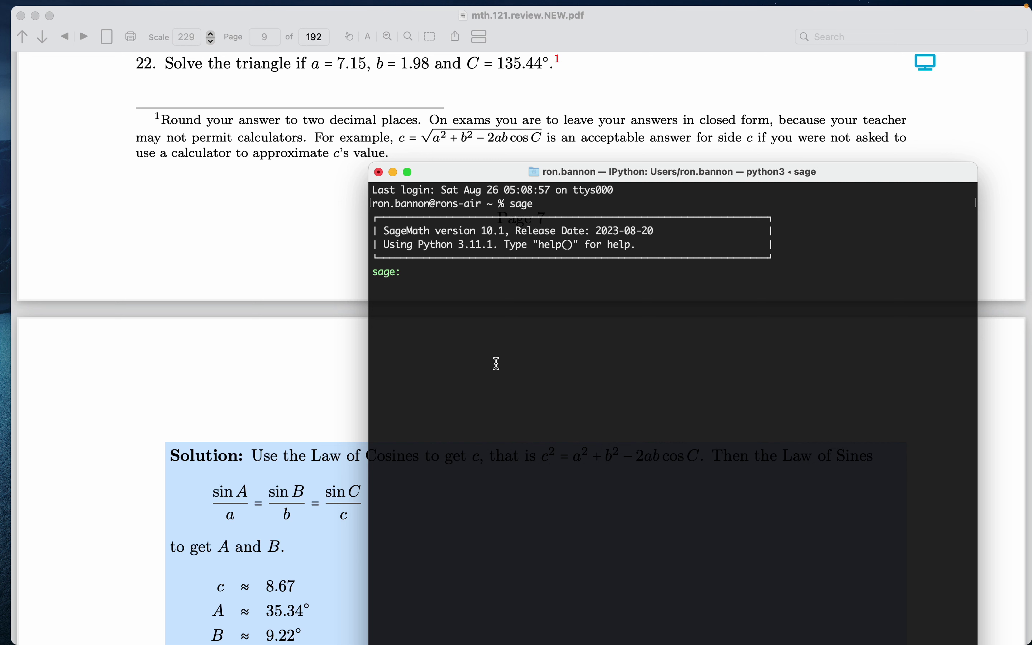
Reset the Sage session with reset() and define the triangle sides a=7.15 and b=1.98
{"action": "type", "text": "reset("}
{"action": "key", "text": "Return"}
{"action": "type", "text": "a"}
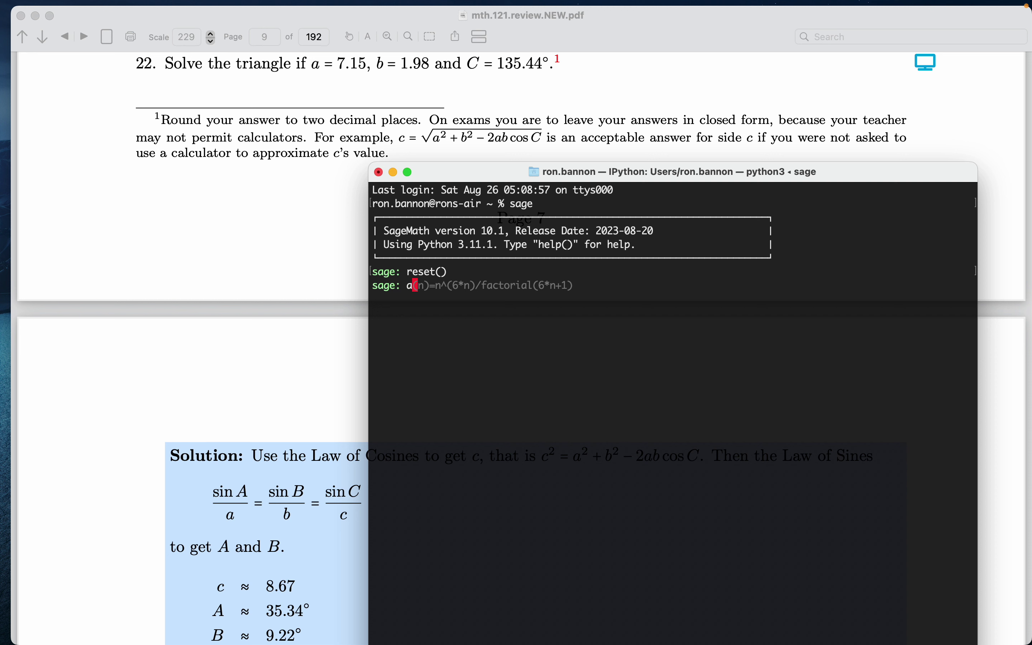
{"action": "type", "text": "="}
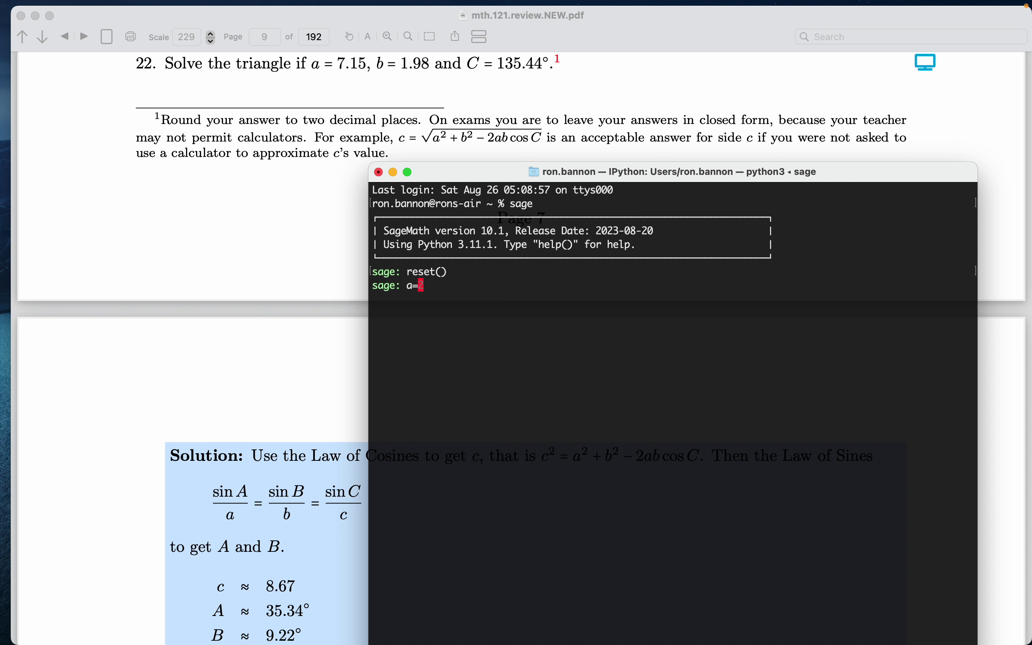
{"action": "type", "text": "7.15"}
{"action": "key", "text": "Return"}
{"action": "type", "text": "b=1.98"}
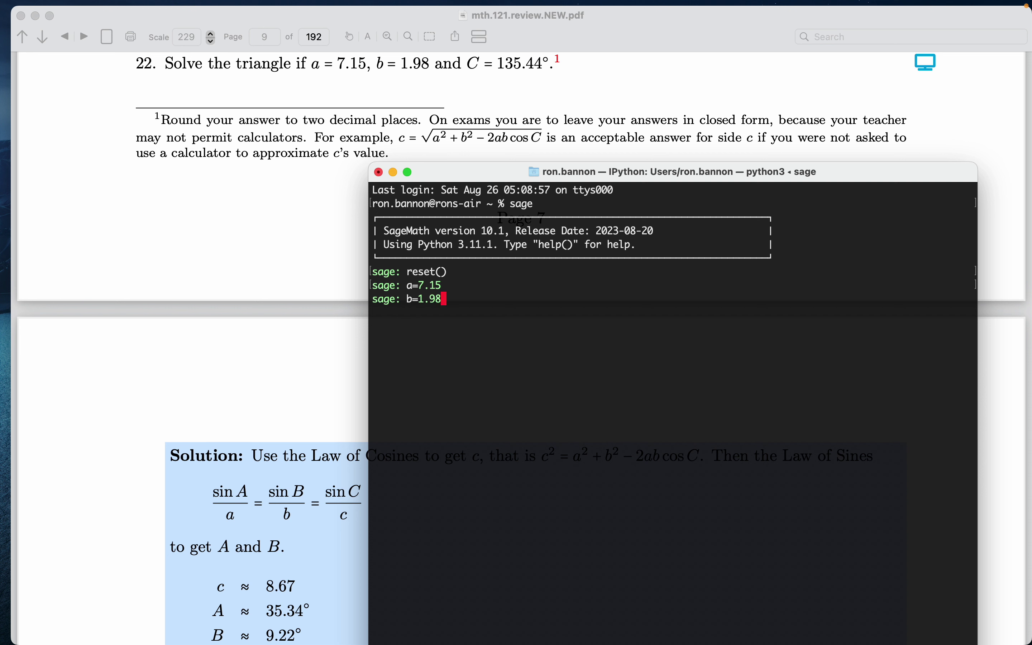
{"action": "key", "text": "Return"}
Define angle C in radians as C=135.44*pi.n()/180 and display its value
{"action": "type", "text": "C=135.44"}
{"action": "type", "text": "*pi.n"}
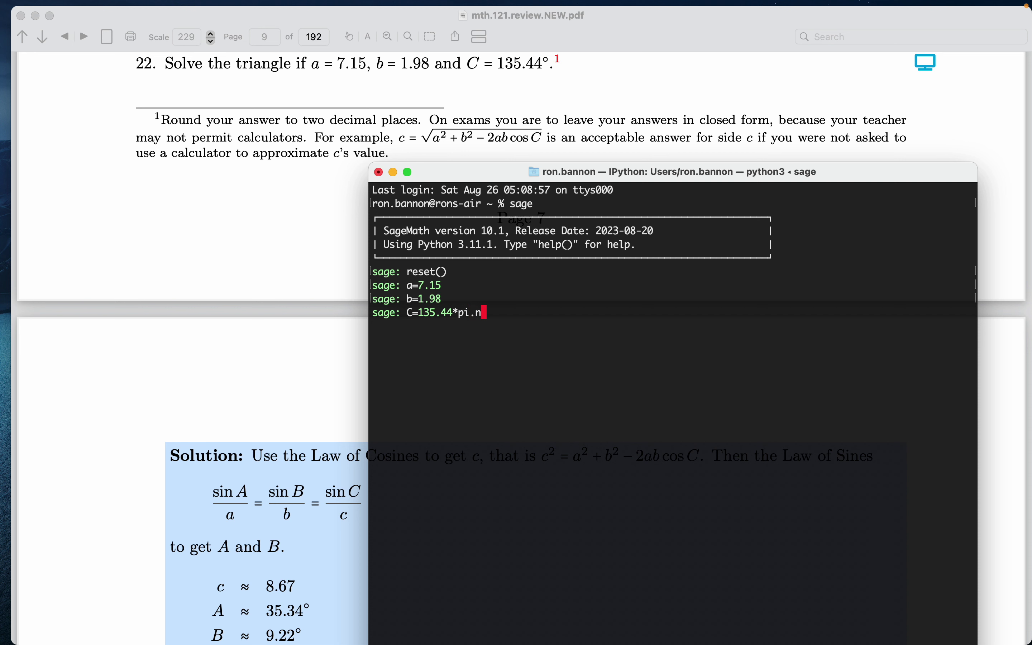
{"action": "type", "text": "()"}
{"action": "type", "text": "/180"}
{"action": "key", "text": "Return"}
{"action": "type", "text": "C"}
{"action": "key", "text": "Return"}
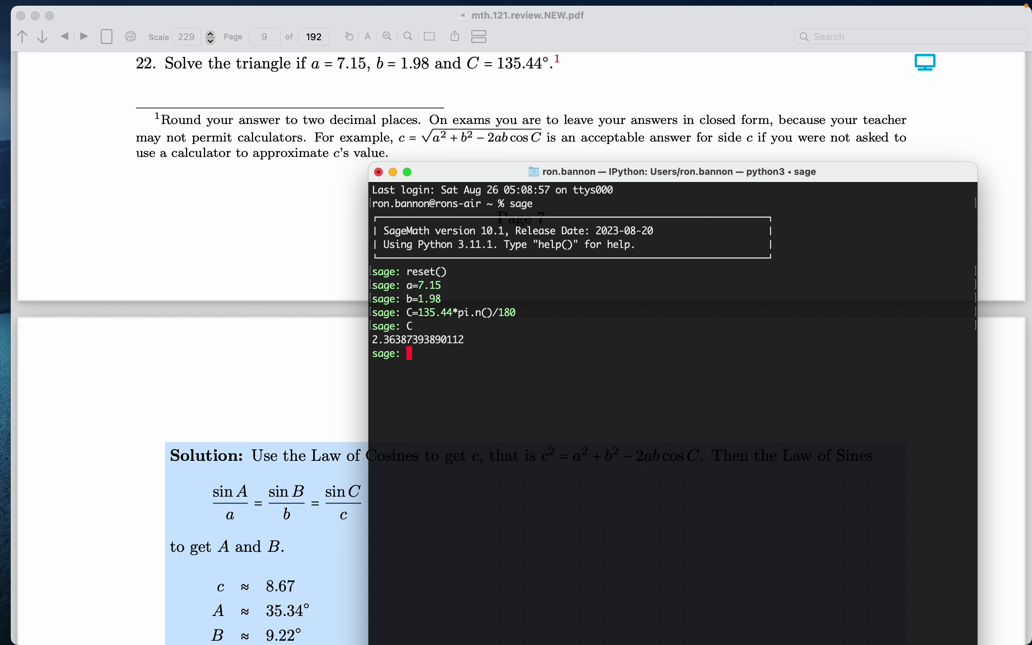
Compute side c with the Law of Cosines as c=sqrt(a^2+b^2-2*a*b*cos(C)) and display its value
{"action": "type", "text": "c=sqrt(a^2+b^2-2*a*b"}
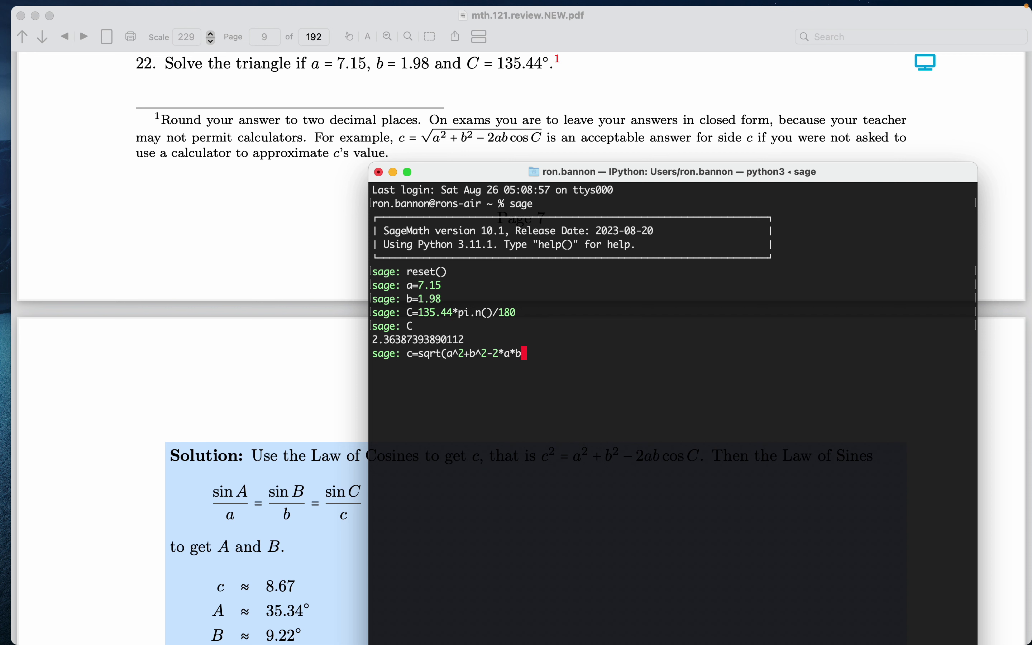
{"action": "type", "text": "*cos(C))"}
{"action": "key", "text": "Return"}
{"action": "type", "text": "c"}
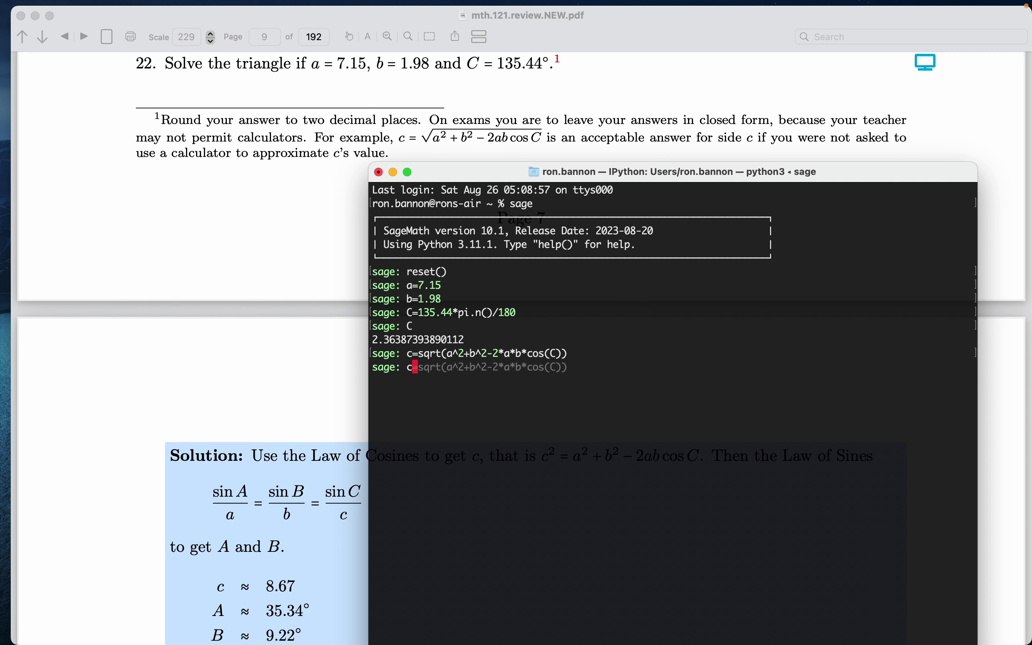
{"action": "key", "text": "Return"}
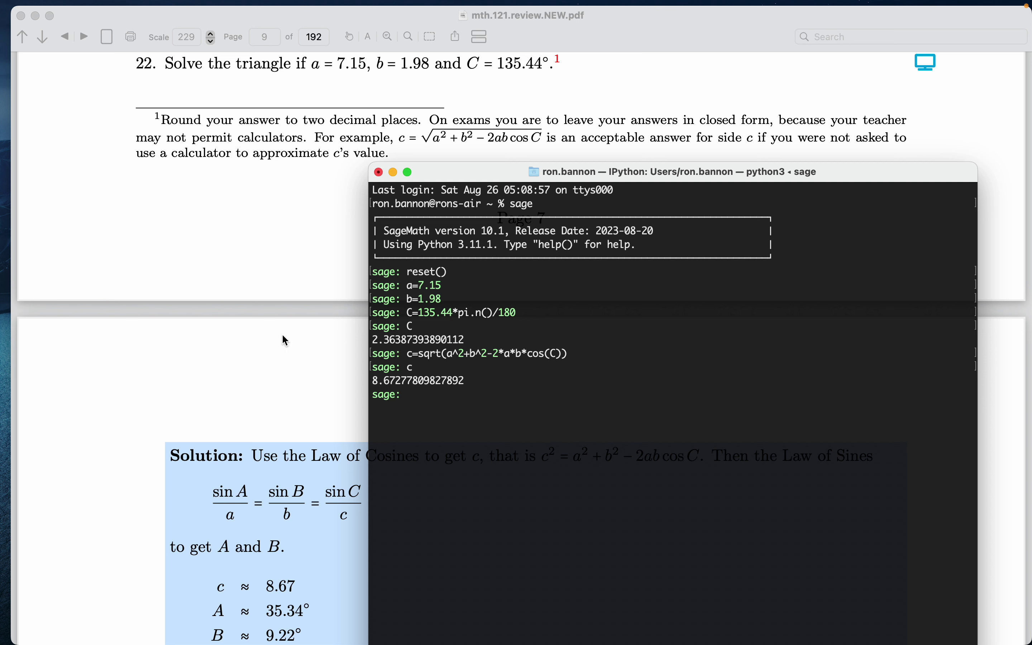
{"action": "right_click", "coordinate": [276, 364]}
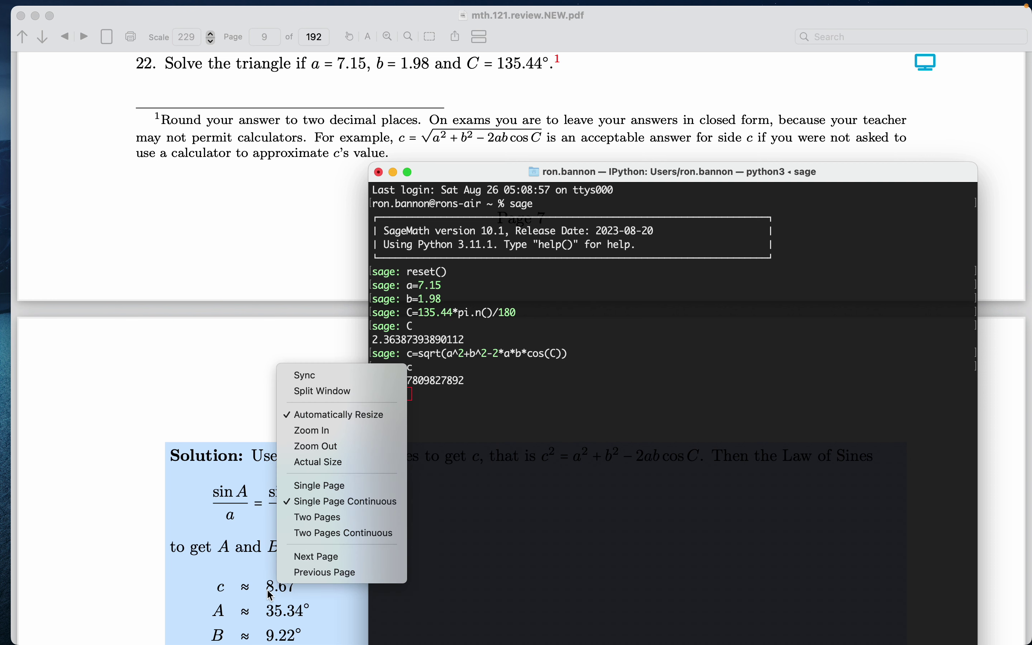
{"action": "left_click", "coordinate": [566, 416]}
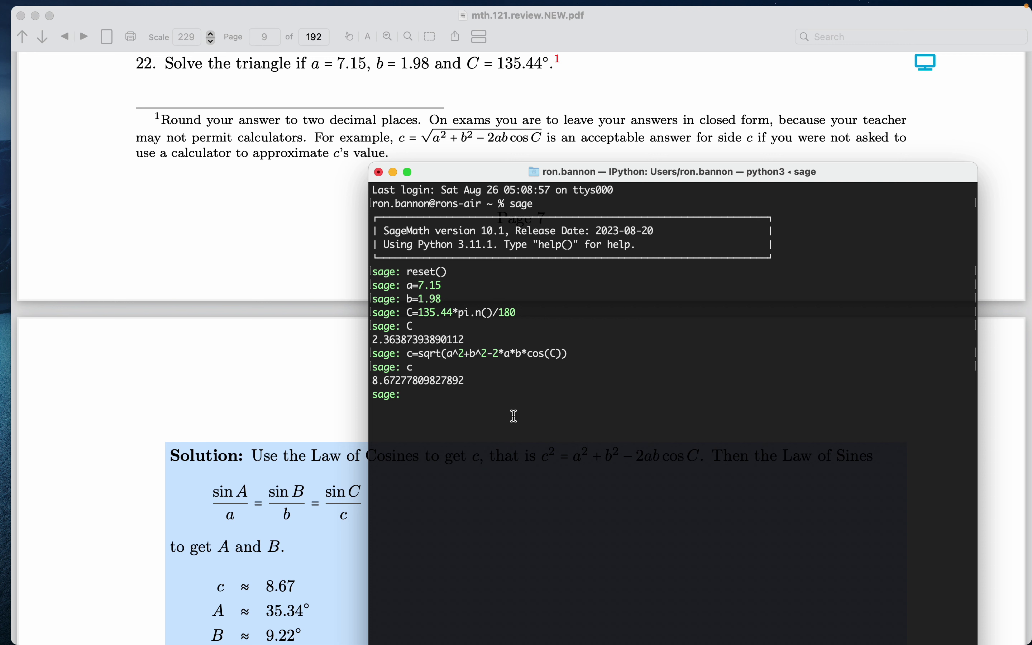
Compute angle B with the Law of Sines as B=arcsin(b*sin(C)/c) and display its value in radians
{"action": "type", "text": "B=arcsin("}
{"action": "type", "text": "b*sin(C"}
{"action": "type", "text": ")/"}
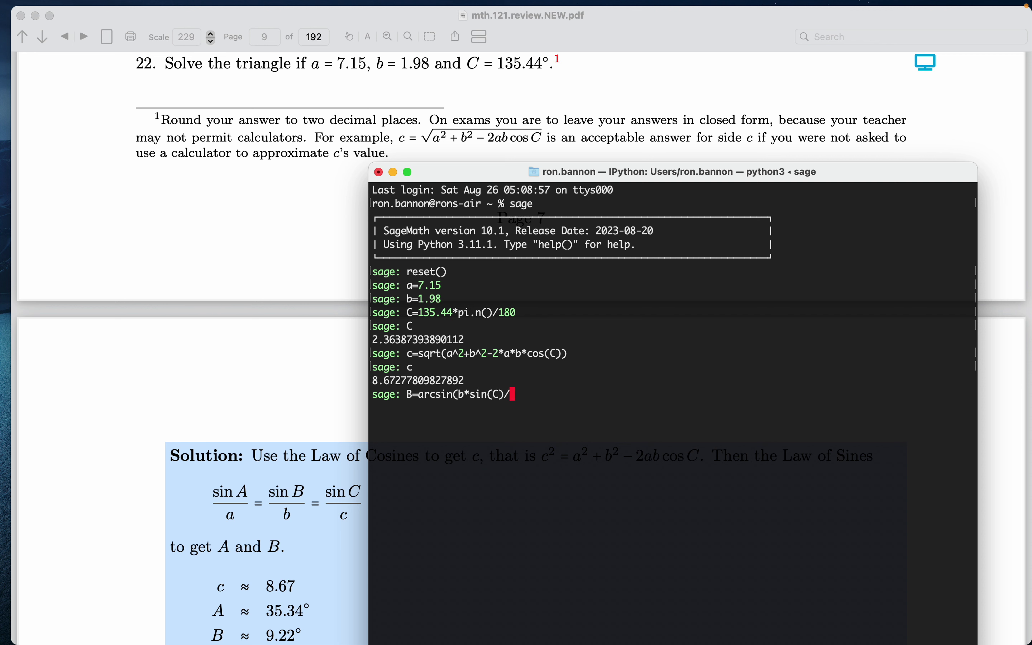
{"action": "type", "text": "c)"}
{"action": "key", "text": "Return"}
{"action": "type", "text": "B"}
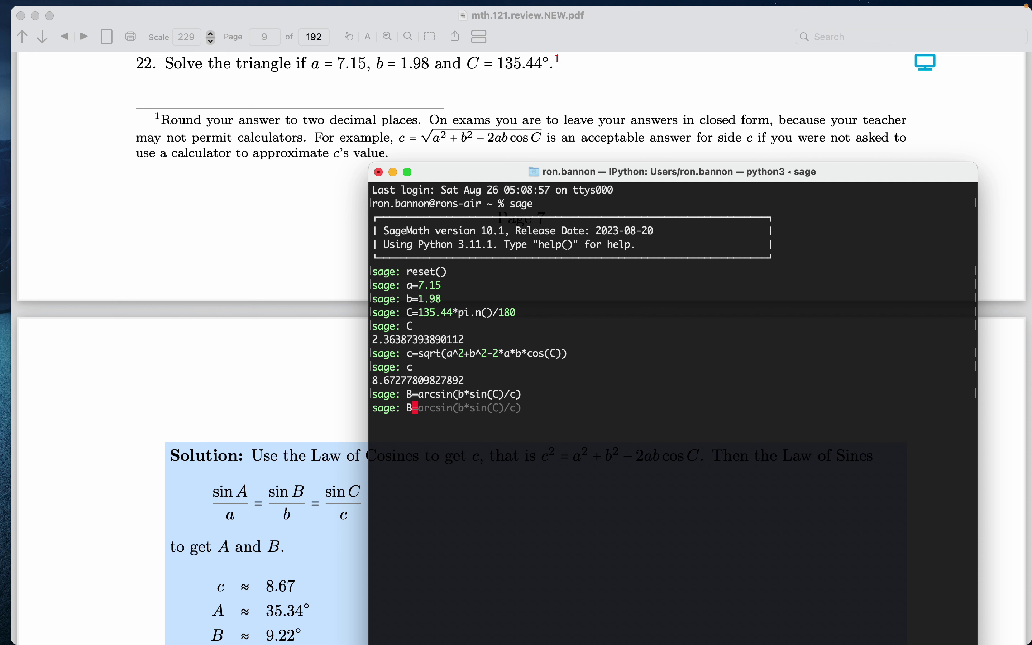
{"action": "key", "text": "Return"}
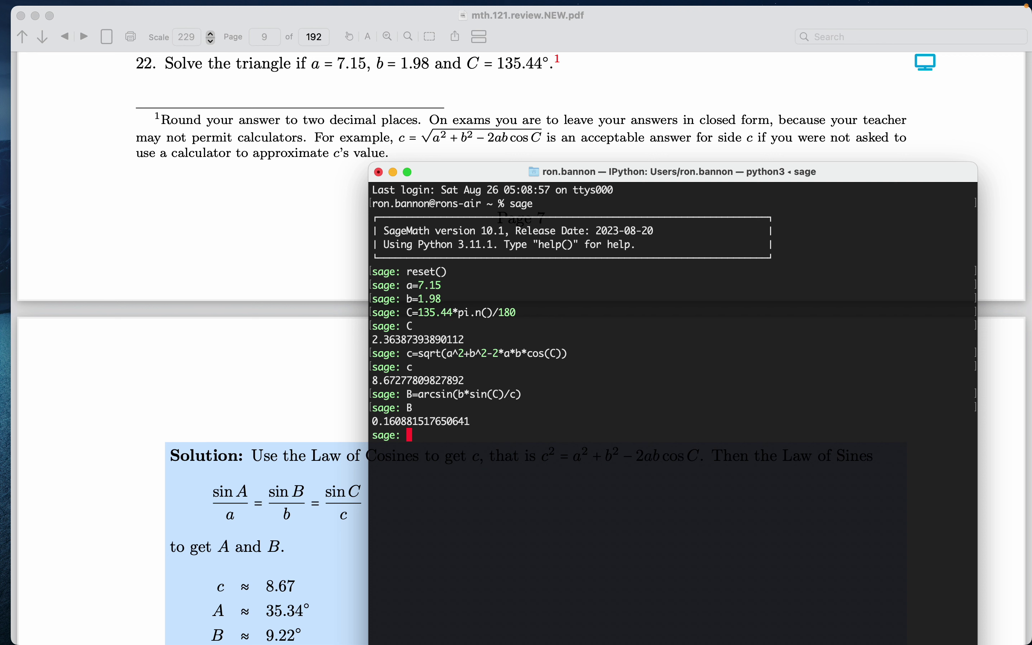
Convert angle B from radians to degrees by evaluating B*180/pi.n()
{"action": "type", "text": "B*180/pi.()"}
{"action": "key", "text": "Return"}
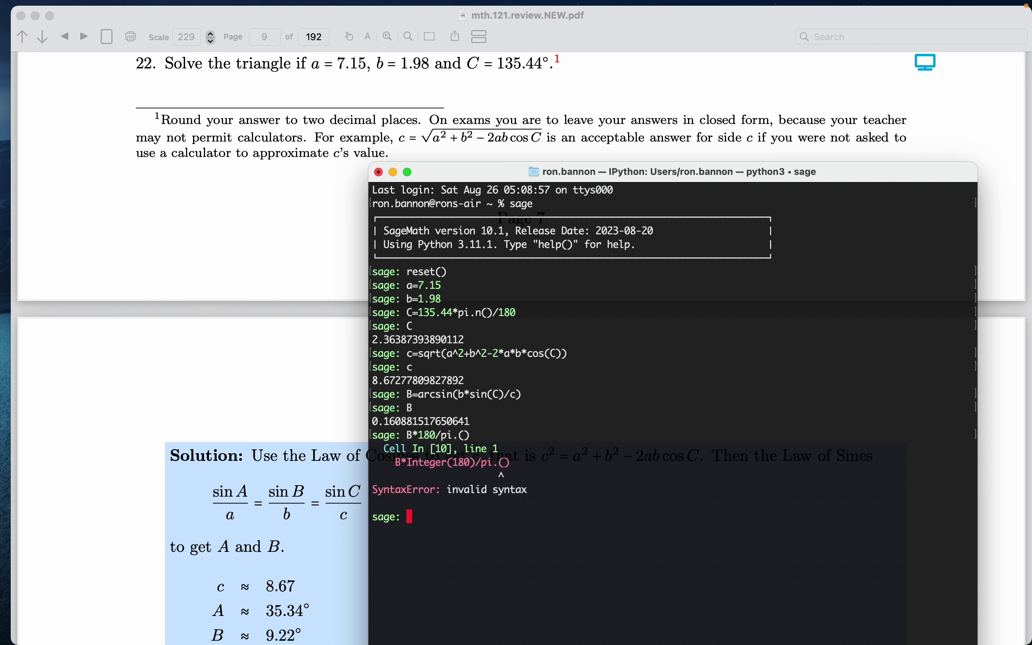
{"action": "key", "text": "Up"}
{"action": "key", "text": "Left"}
{"action": "type", "text": "n"}
{"action": "key", "text": "Return"}
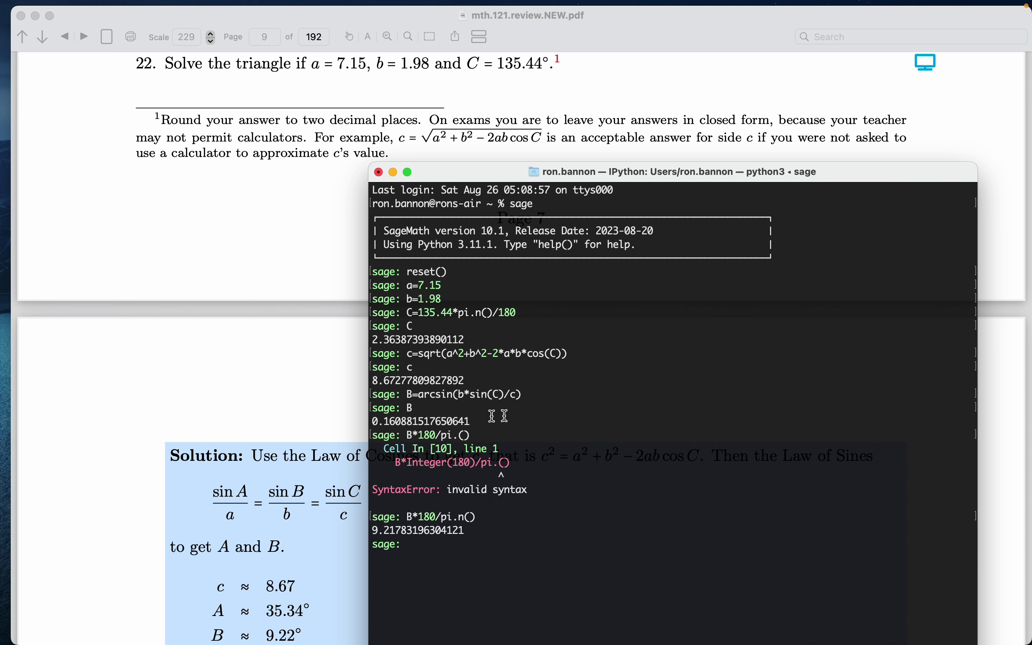
Define angle A as A=pi.n()-B-C and evaluate it both in radians and in degrees with A*180/pi.n()
{"action": "scroll", "coordinate": [256, 341], "scroll_direction": "down", "scroll_amount": 2}
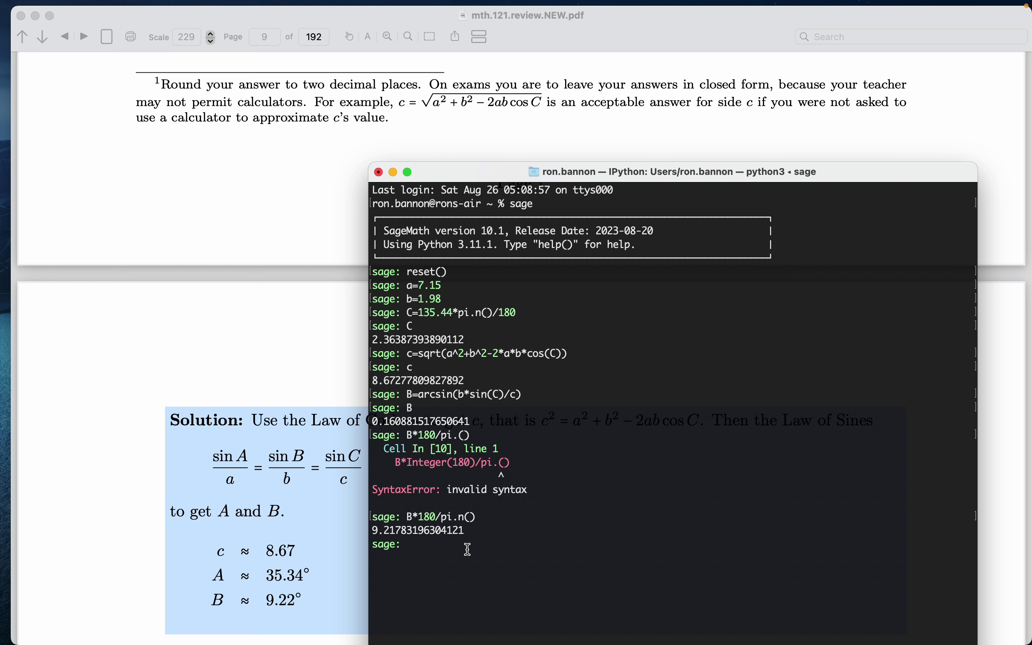
{"action": "type", "text": "A="}
{"action": "type", "text": "pi.n()-B-C"}
{"action": "key", "text": "Return"}
{"action": "type", "text": "A"}
{"action": "key", "text": "Return"}
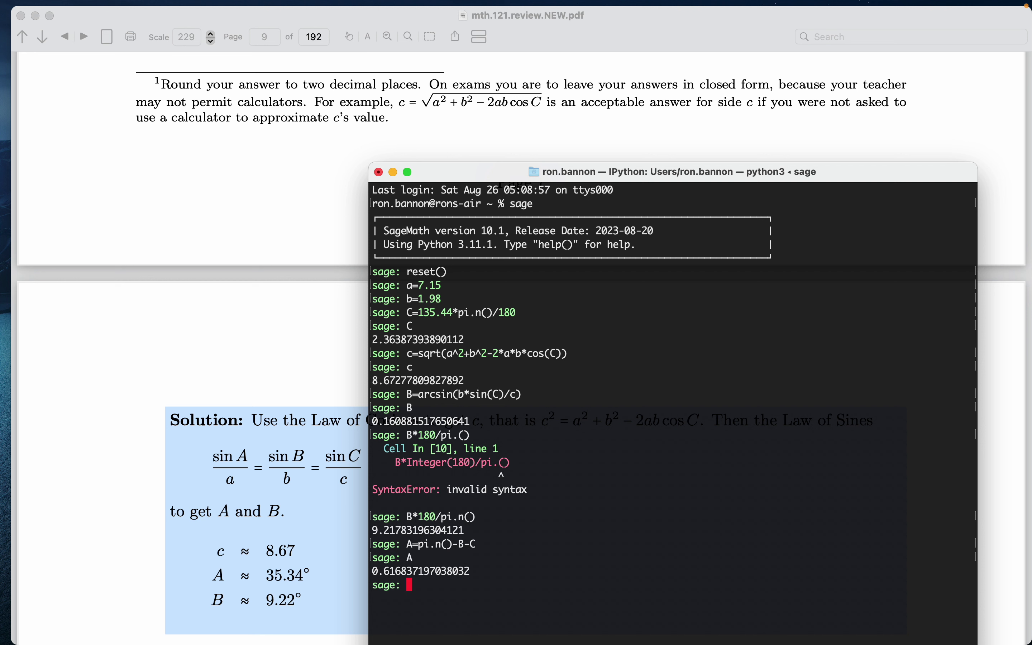
{"action": "type", "text": "A*180/pi.n()"}
{"action": "key", "text": "Return"}
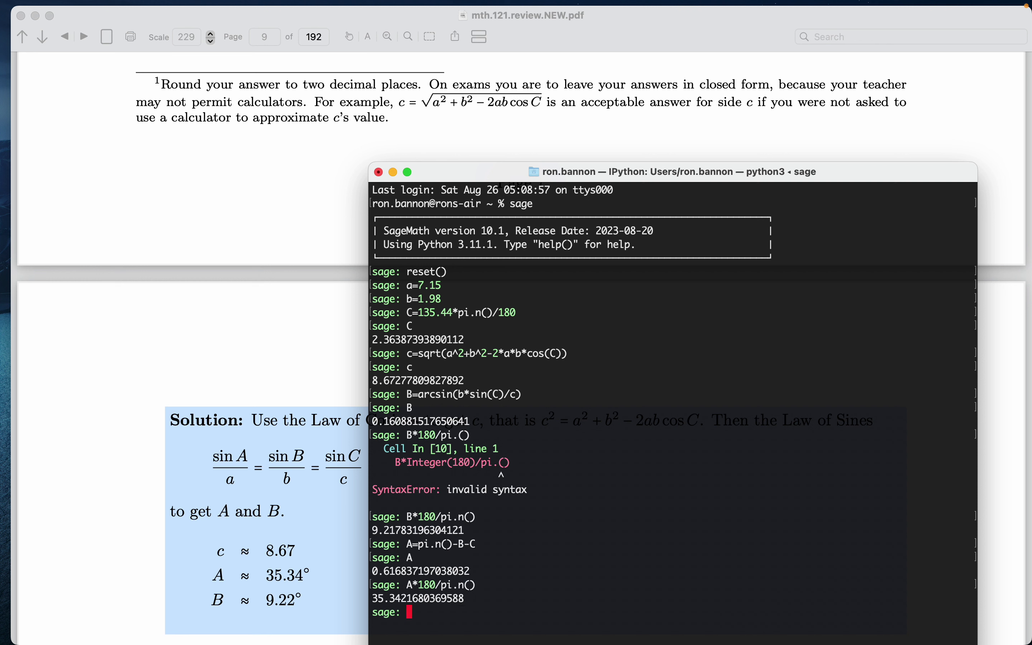